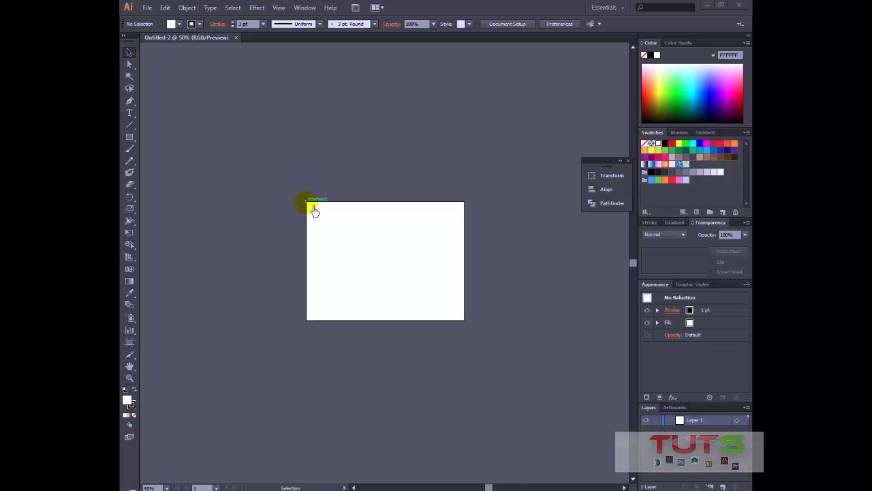
pyautogui.click(147, 8)
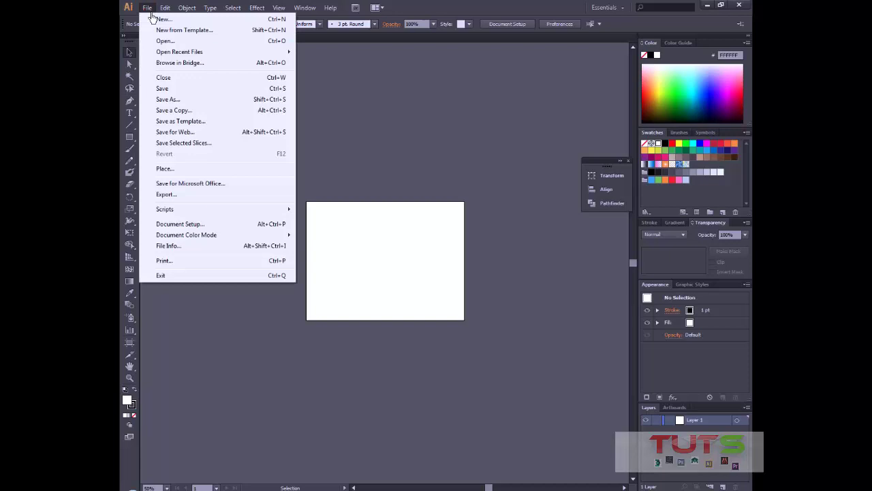
pyautogui.click(399, 420)
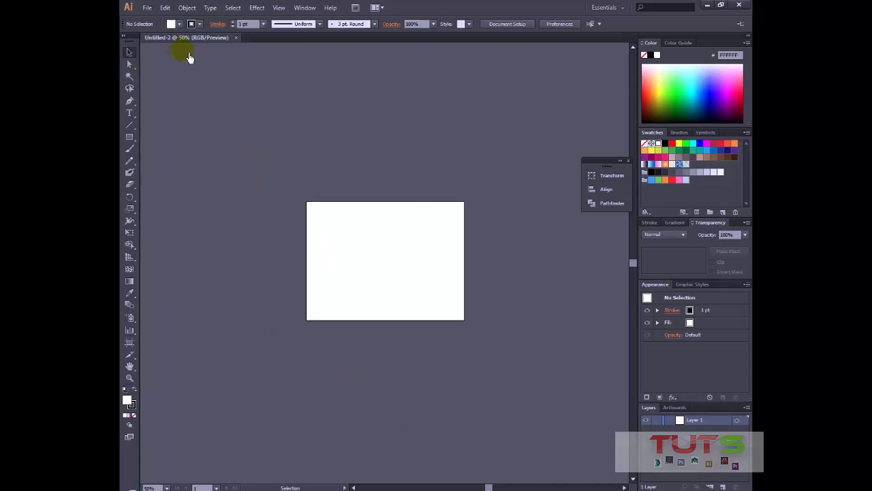
pyautogui.click(156, 9)
pyautogui.click(428, 142)
pyautogui.click(153, 11)
pyautogui.click(372, 74)
pyautogui.click(147, 8)
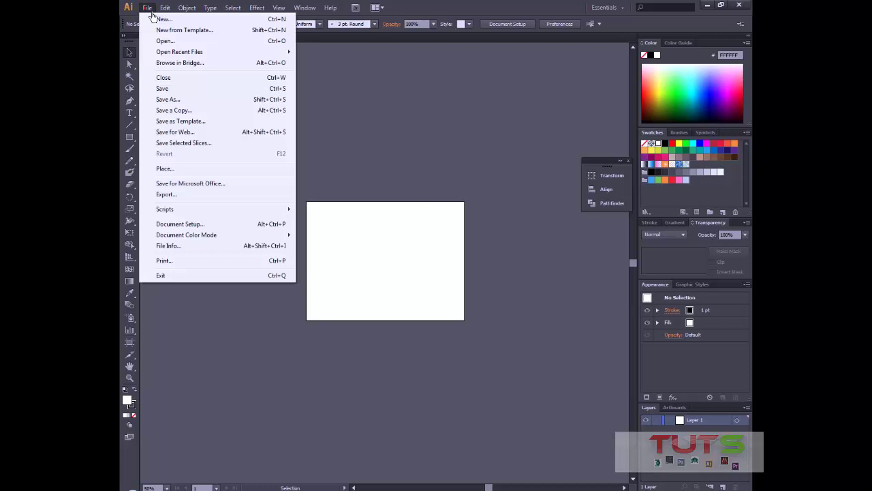
pyautogui.click(329, 179)
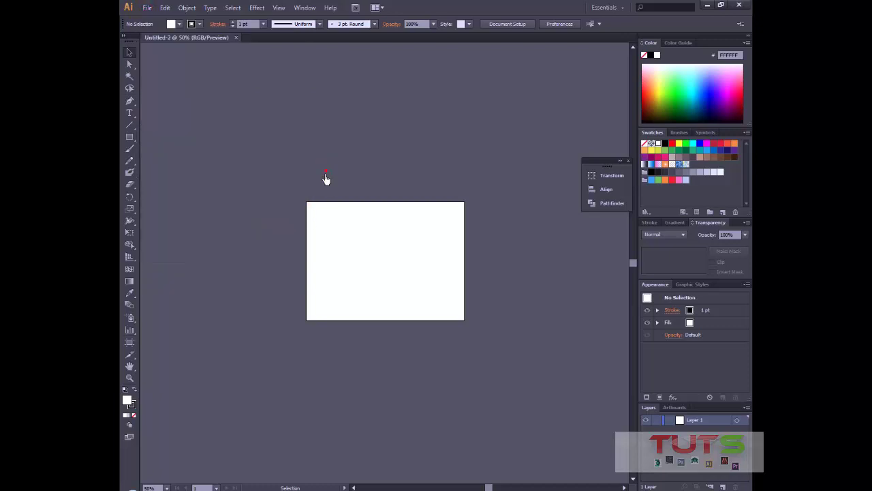
pyautogui.click(153, 13)
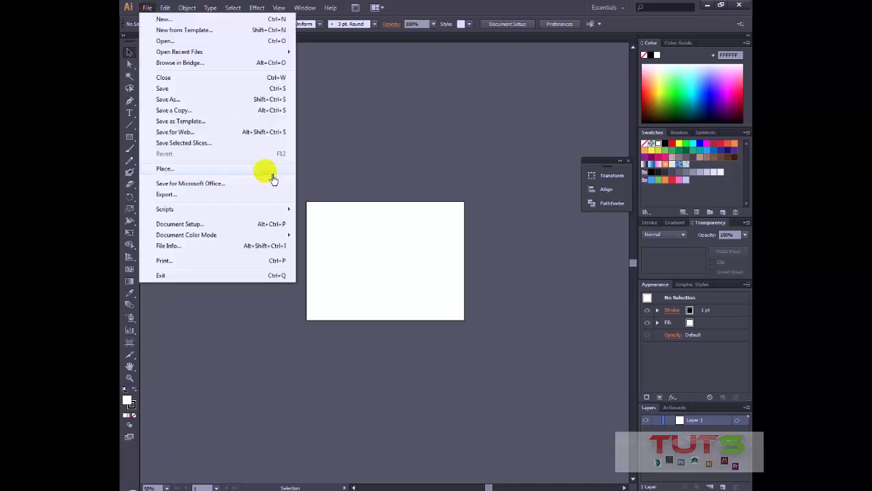
# Place the Ki's CONCEPT logo image from the Documents library folder onto the artboard.
pyautogui.click(225, 171)
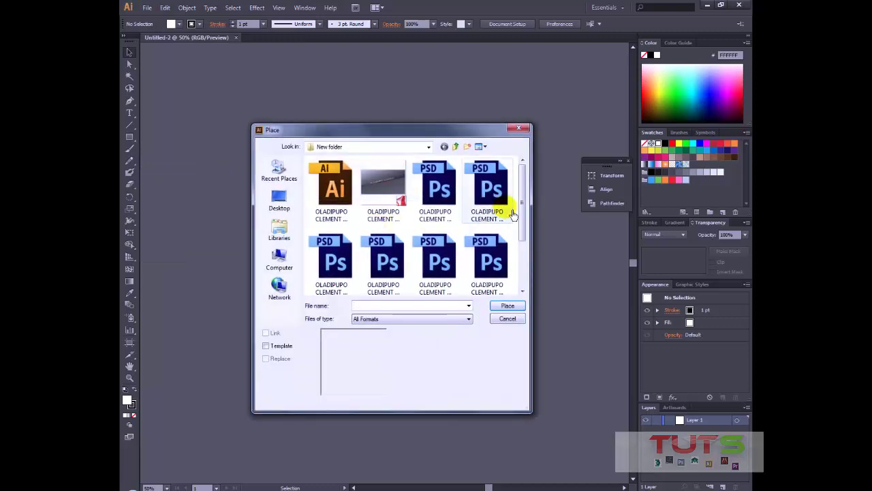
pyautogui.click(280, 231)
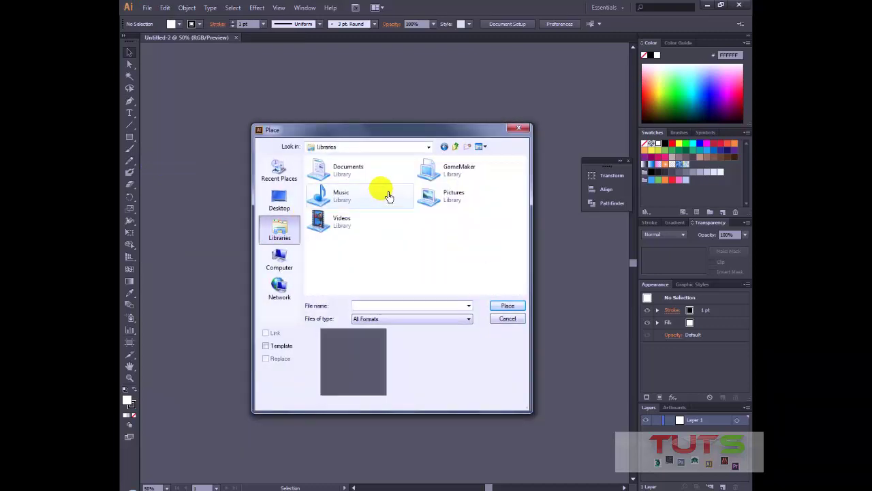
pyautogui.doubleClick(365, 172)
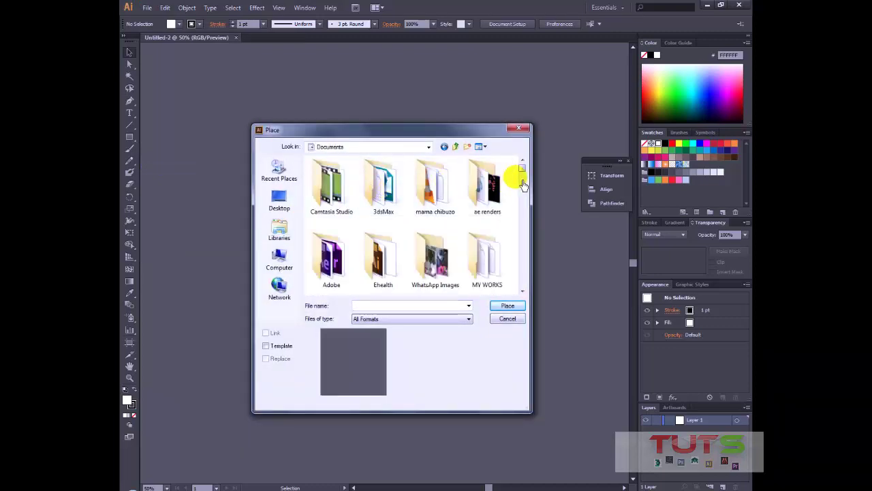
pyautogui.scroll(-5, 530, 176)
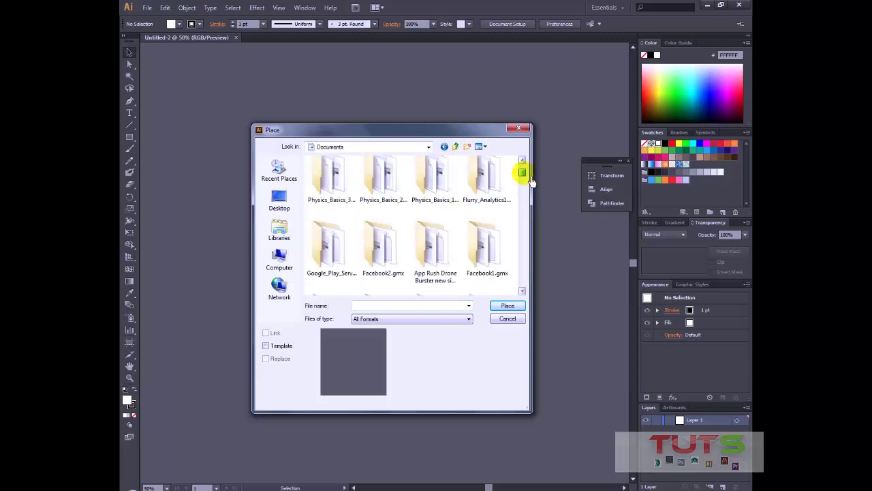
pyautogui.scroll(5, 530, 176)
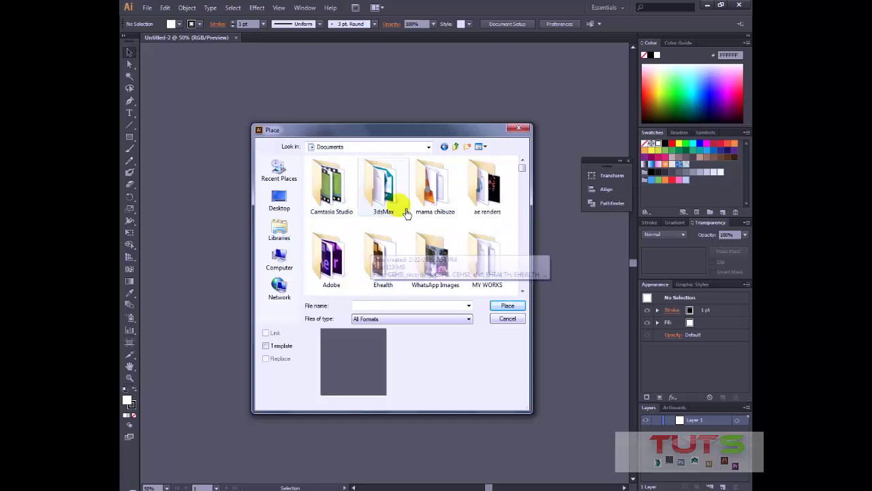
pyautogui.moveTo(528, 172); pyautogui.dragTo(531, 209)
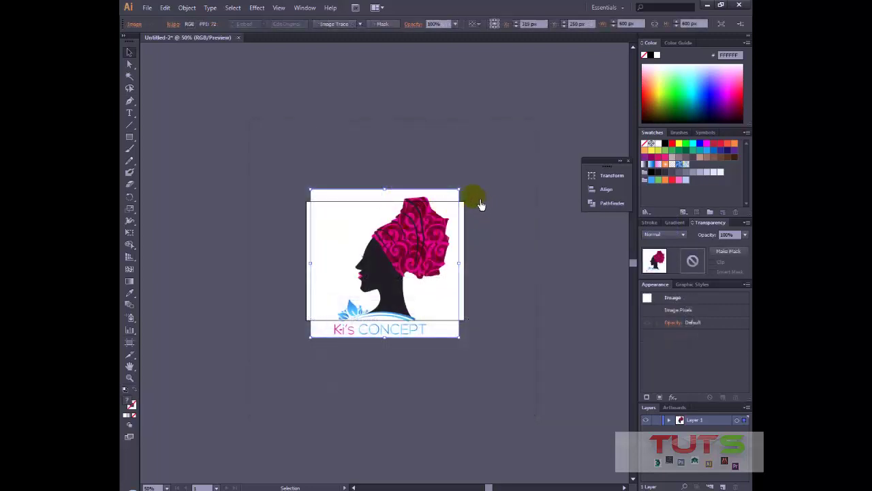
# Move the Ki's CONCEPT logo just above the artboard, then start placing another logo file.
pyautogui.moveTo(420, 195); pyautogui.dragTo(415, 43)
pyautogui.moveTo(413, 163); pyautogui.dragTo(413, 184)
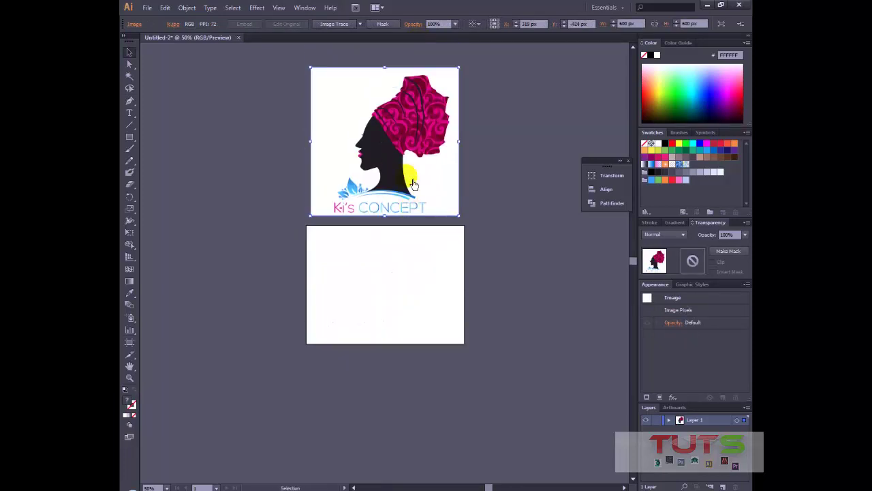
pyautogui.click(487, 253)
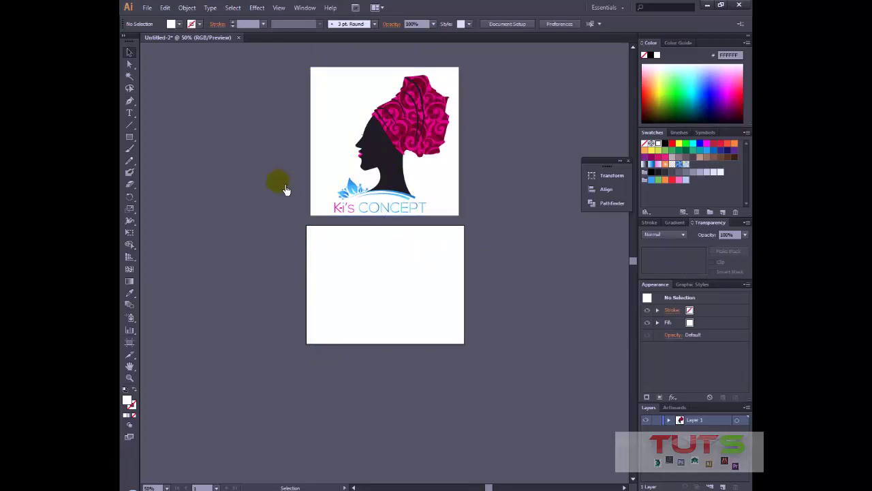
pyautogui.click(147, 8)
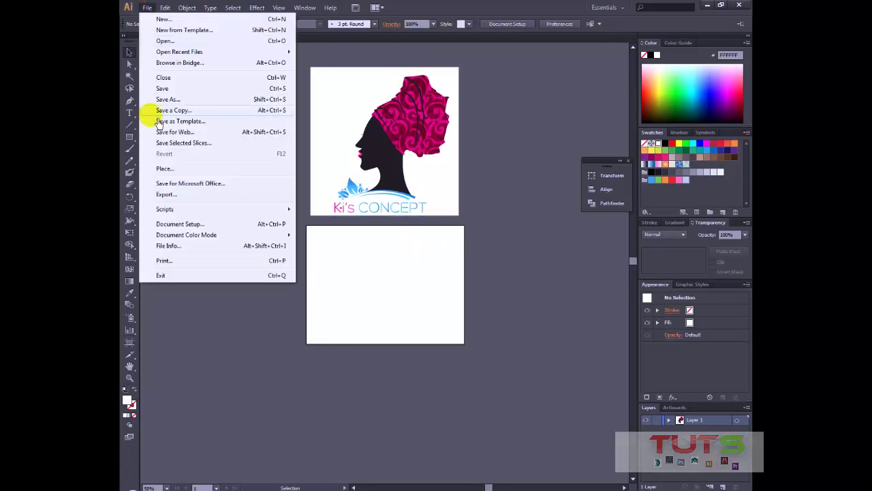
pyautogui.click(164, 169)
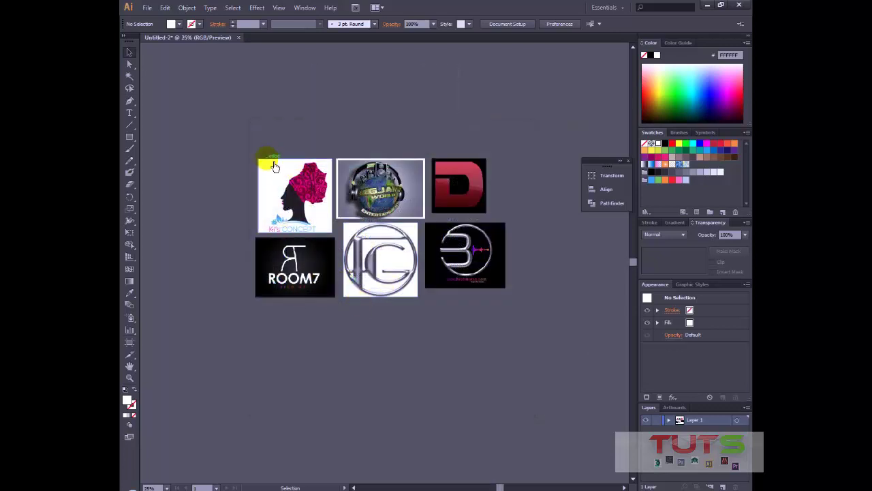
# Select the flower logo, then clear the selection.
pyautogui.click(302, 193)
pyautogui.click(236, 210)
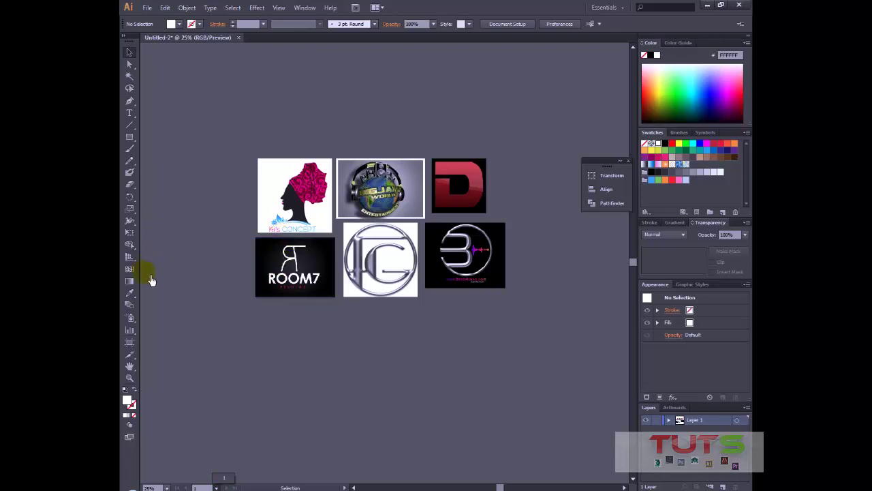
pyautogui.click(130, 342)
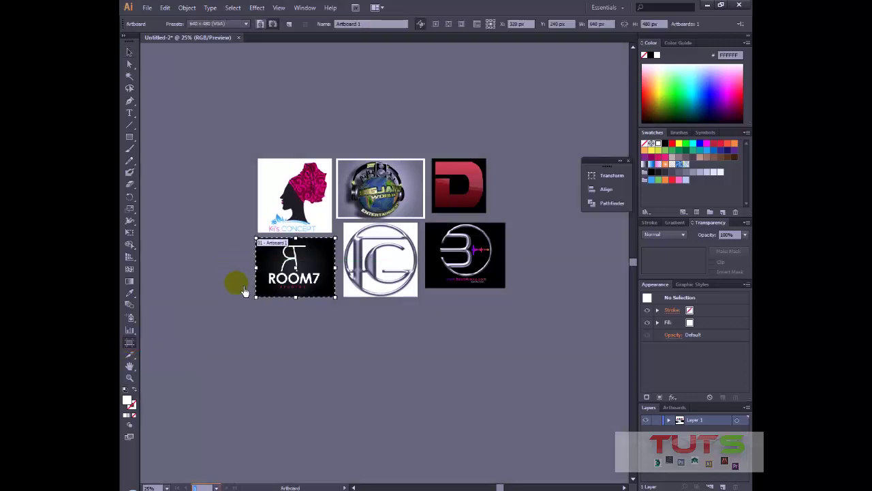
pyautogui.click(289, 252)
pyautogui.click(263, 188)
pyautogui.moveTo(266, 199); pyautogui.dragTo(276, 196)
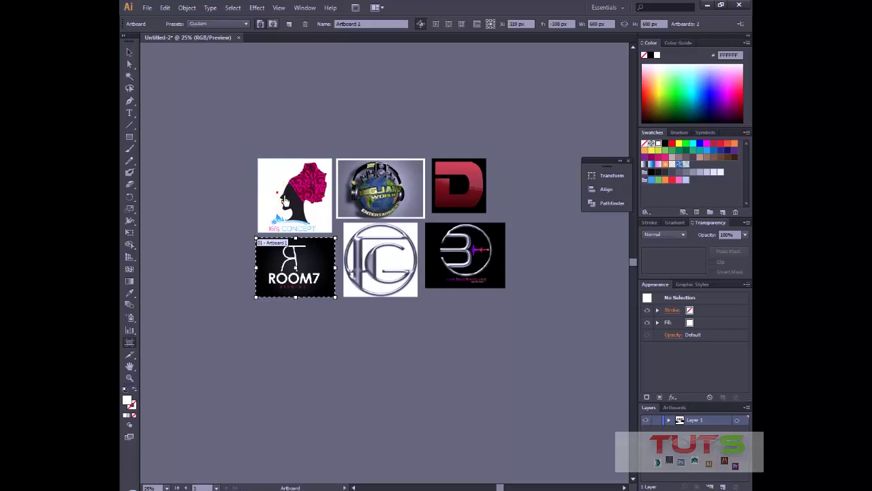
pyautogui.click(285, 200)
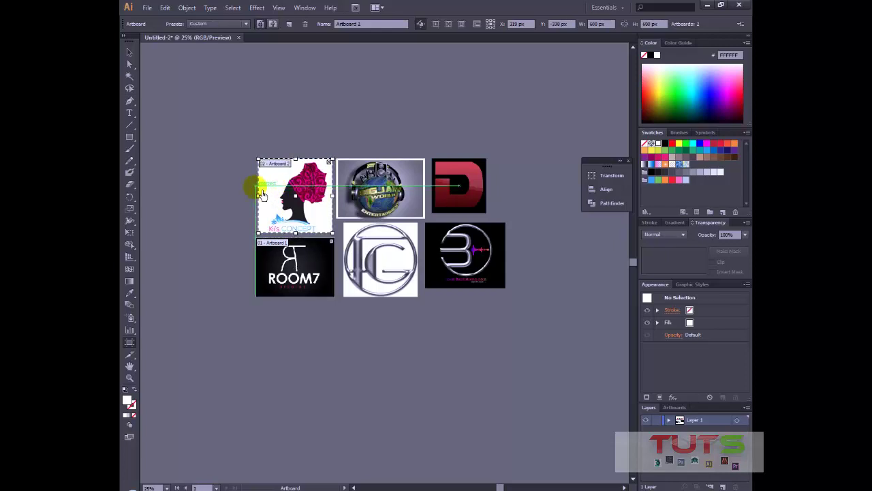
pyautogui.press('Delete')
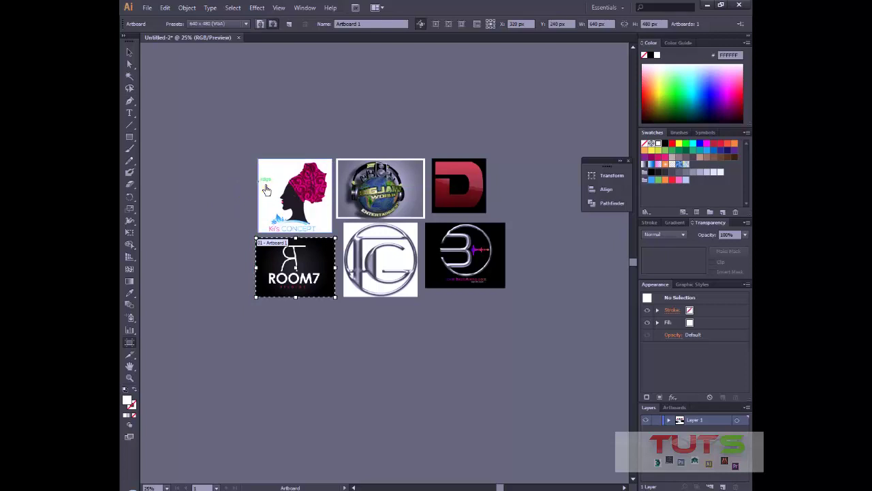
# Create fitted artboards for the Ki's Concept, D, globe, B and FC logos, then return to the Selection tool.
pyautogui.click(266, 189)
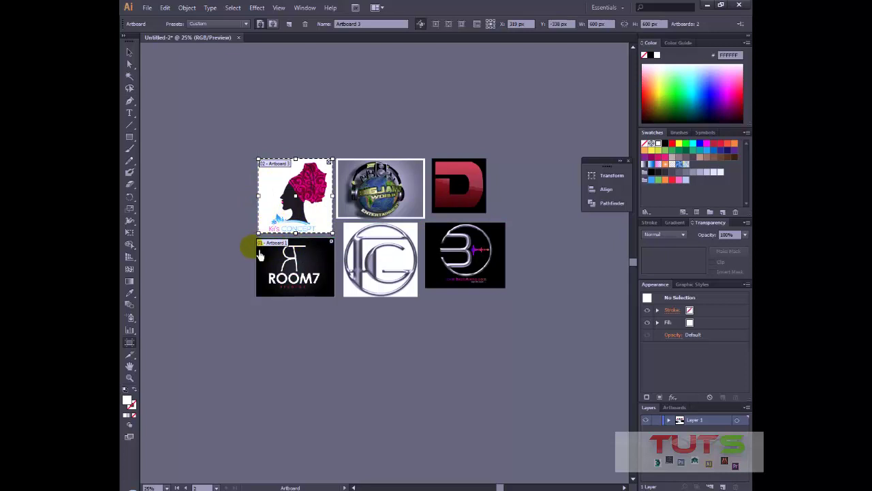
pyautogui.click(268, 214)
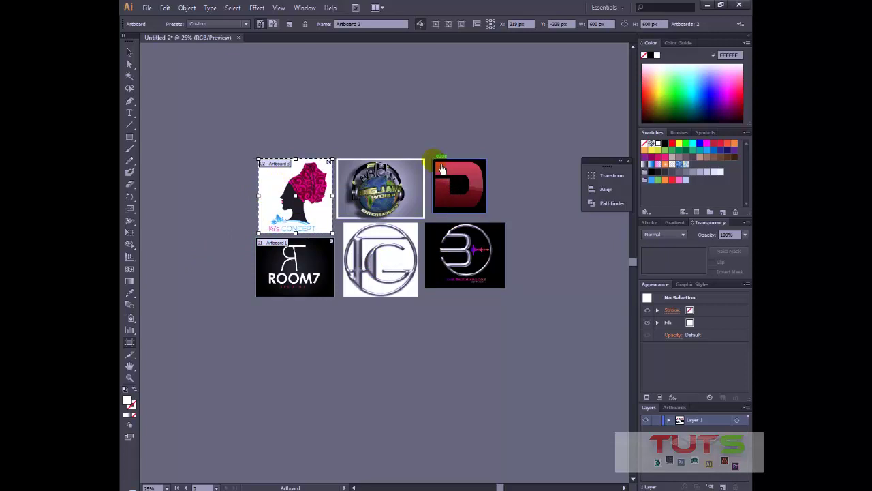
pyautogui.click(441, 168)
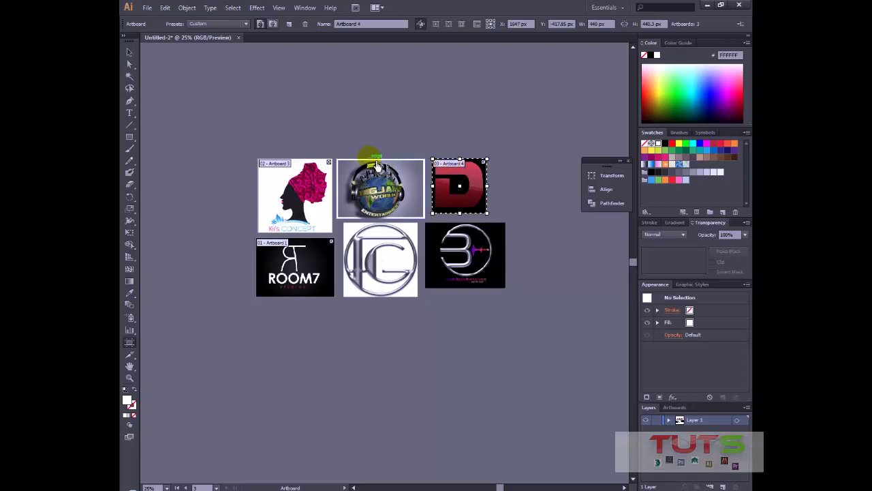
pyautogui.click(351, 167)
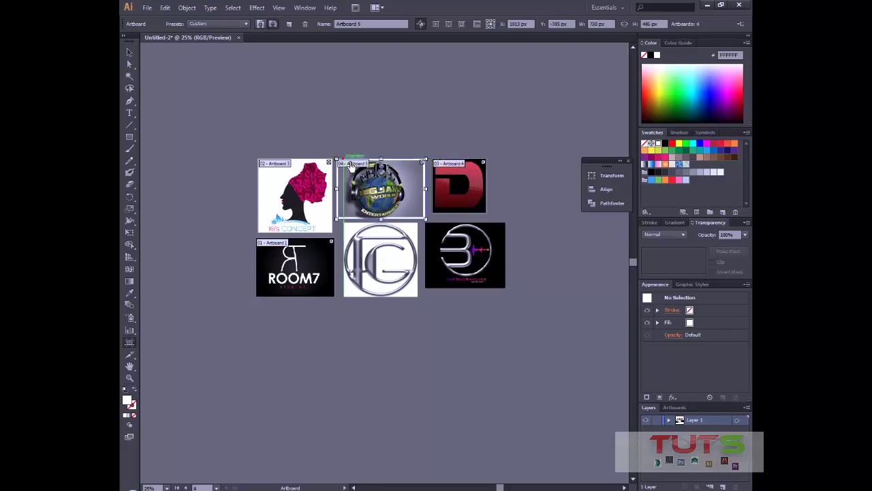
pyautogui.click(443, 232)
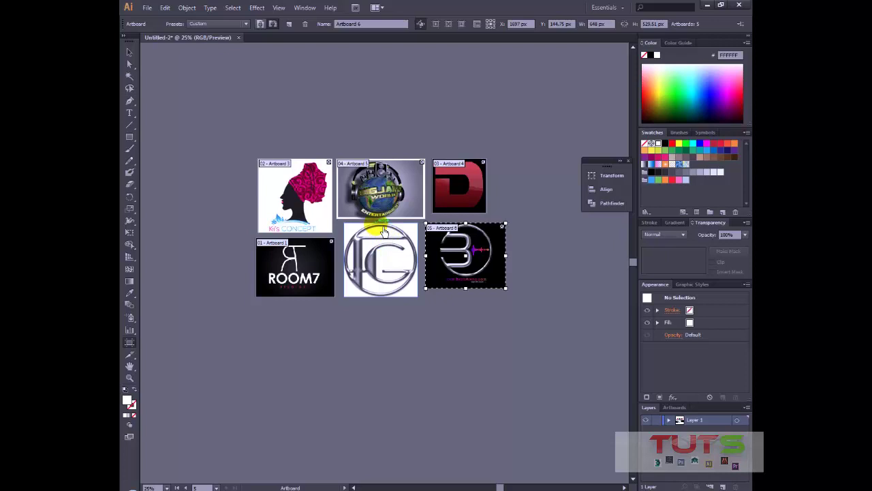
pyautogui.click(371, 229)
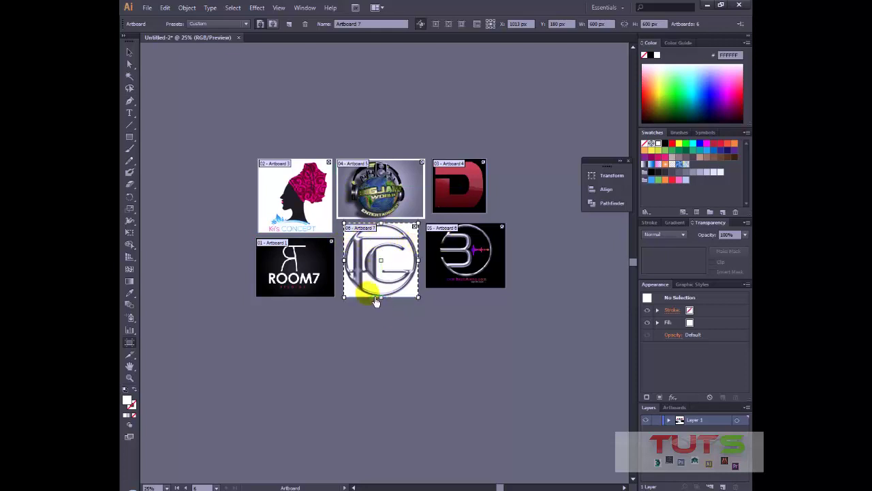
pyautogui.click(130, 52)
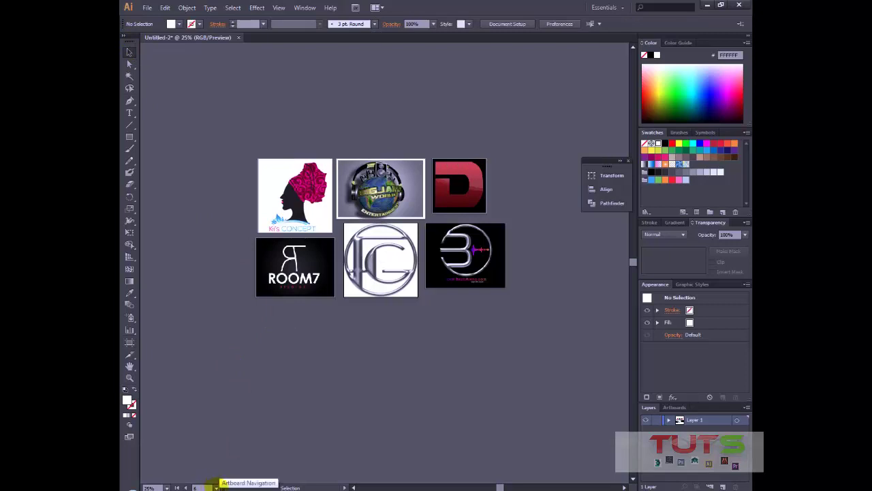
# Jump to artboard 6 and bring up the File menu.
pyautogui.click(215, 487)
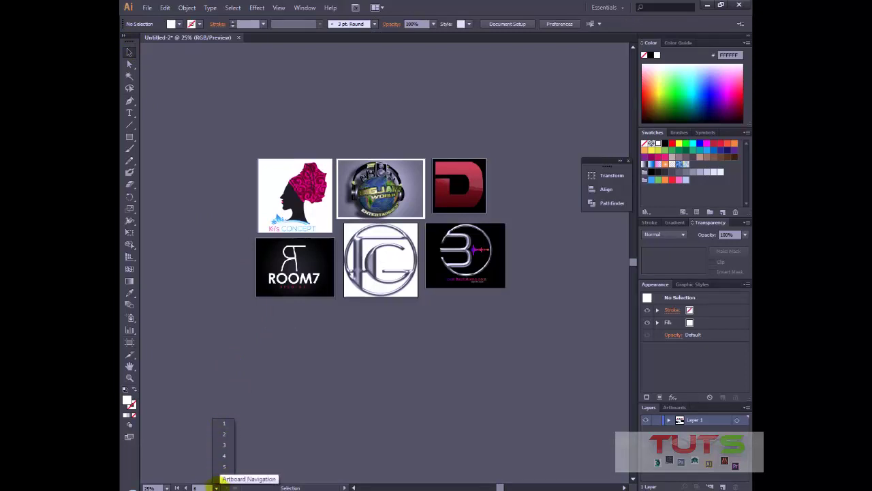
pyautogui.click(224, 477)
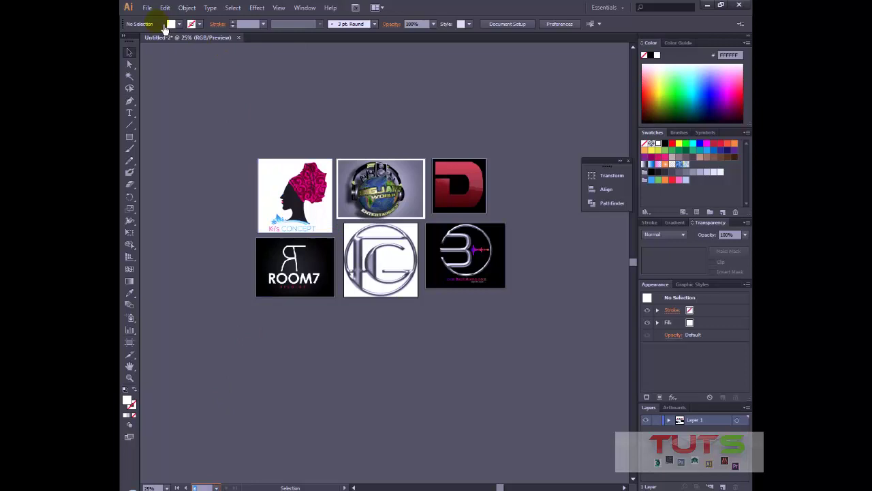
pyautogui.click(148, 8)
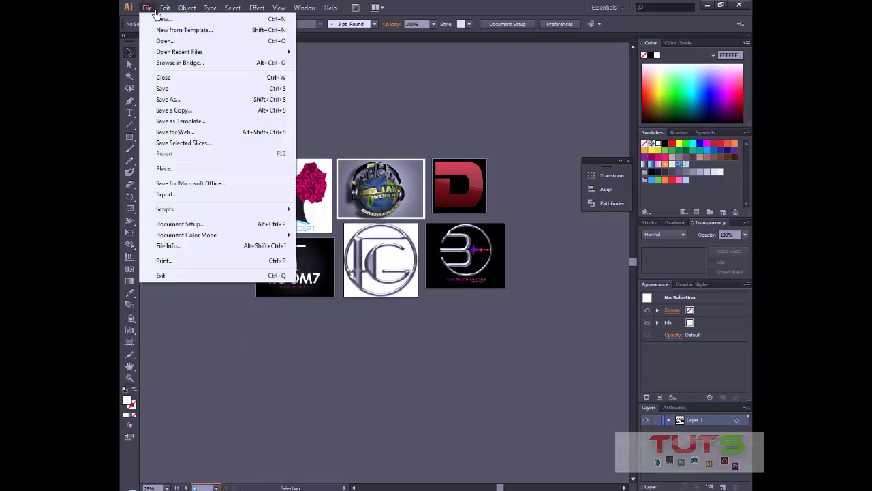
pyautogui.click(153, 12)
pyautogui.click(153, 12)
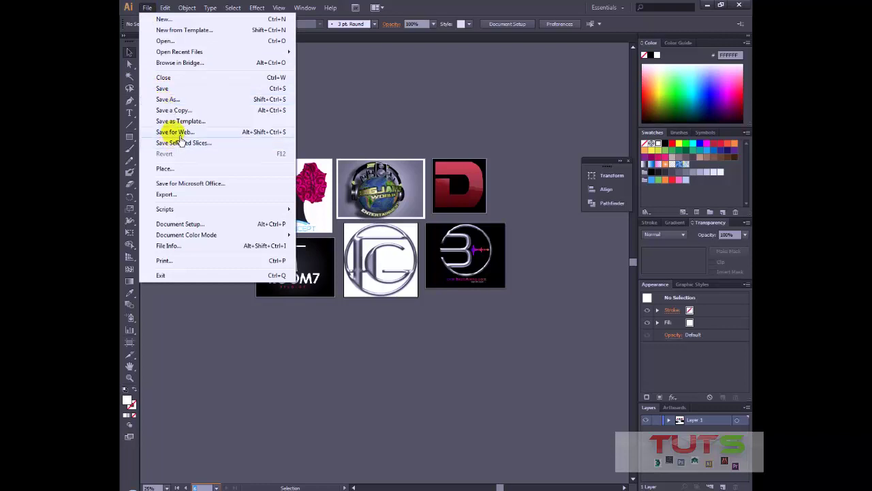
# Save the document as Adobe PDF (*.PDF) named 'my logo design' in MY WORKS.
pyautogui.click(173, 100)
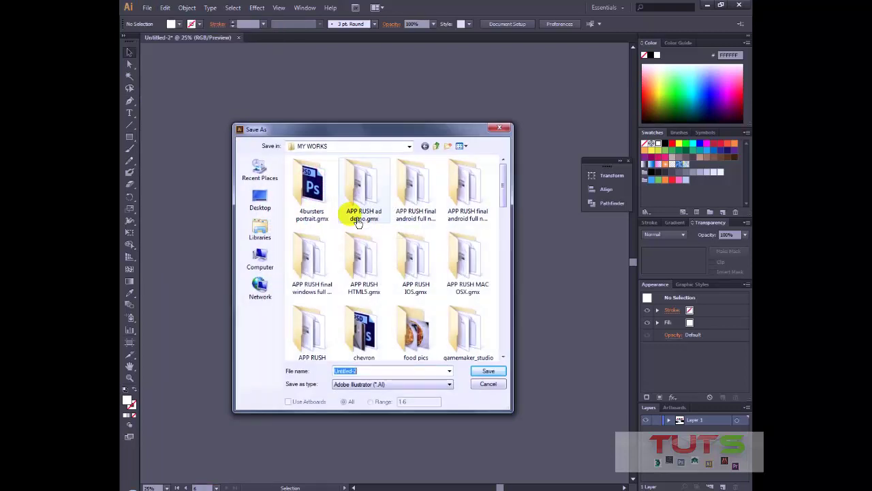
pyautogui.click(449, 384)
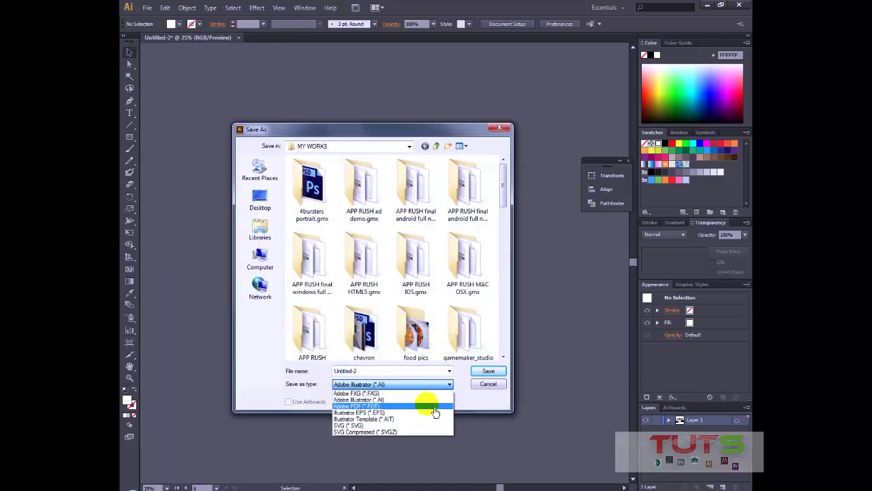
pyautogui.click(434, 411)
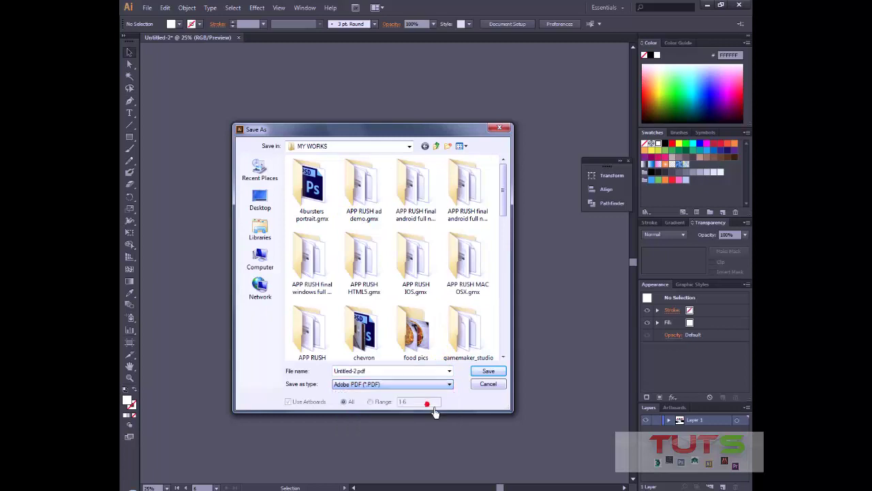
pyautogui.doubleClick(364, 373)
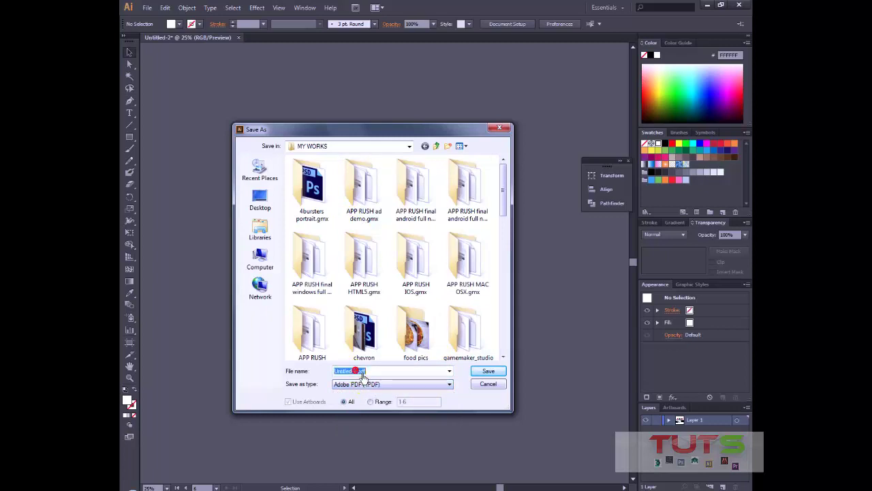
pyautogui.click(359, 371)
pyautogui.moveTo(357, 371); pyautogui.dragTo(337, 375)
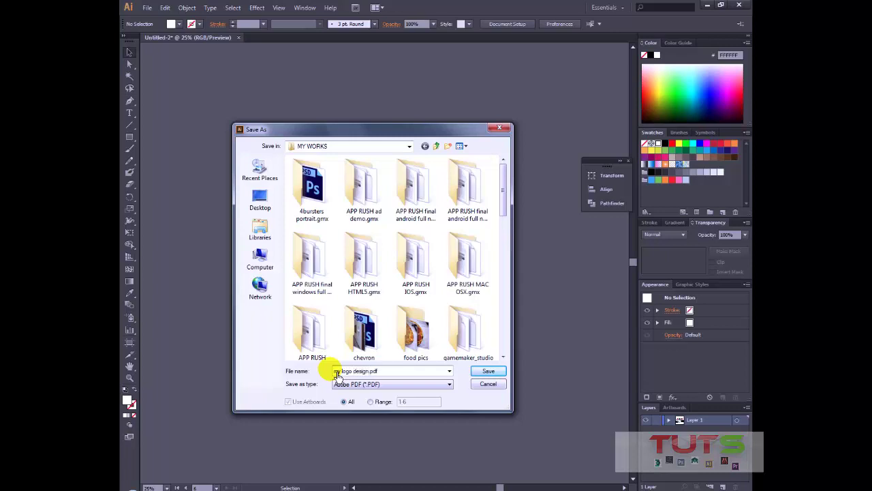
pyautogui.click(339, 384)
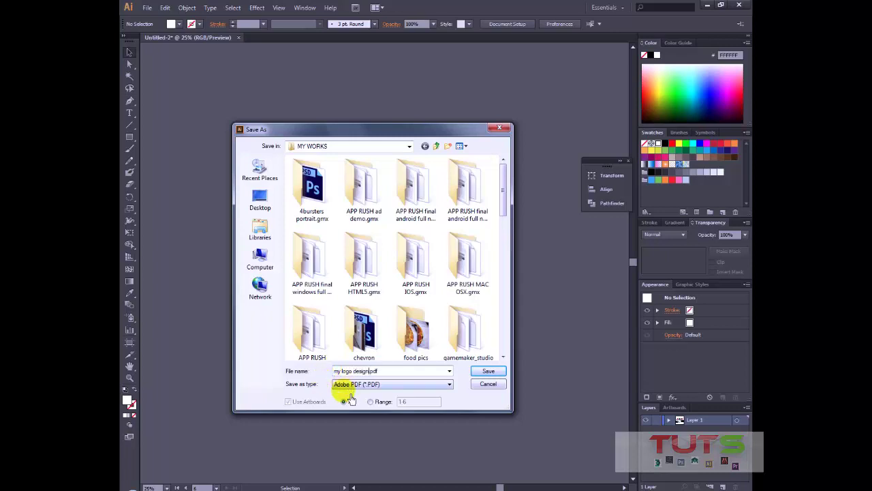
pyautogui.click(502, 377)
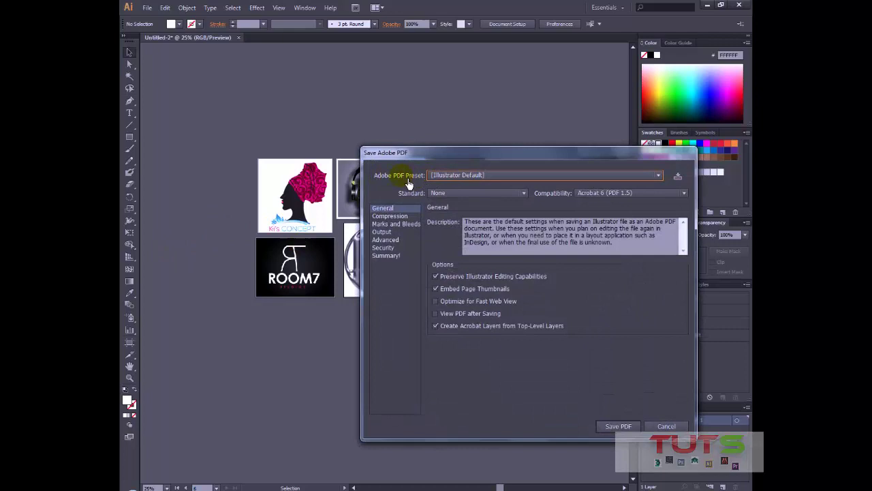
# Choose the [Smallest File Size] Adobe PDF preset.
pyautogui.click(454, 178)
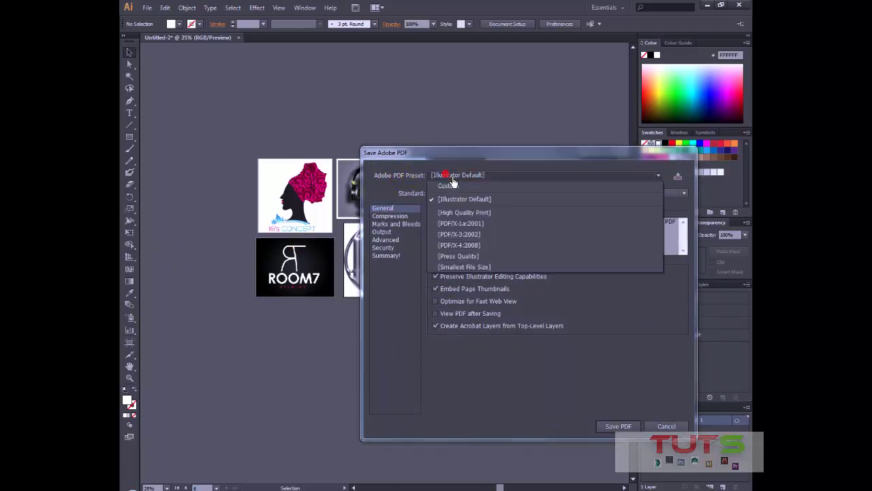
pyautogui.click(453, 267)
# Set colour and grayscale bitmap image quality to Maximum in the Compression settings.
pyautogui.click(392, 216)
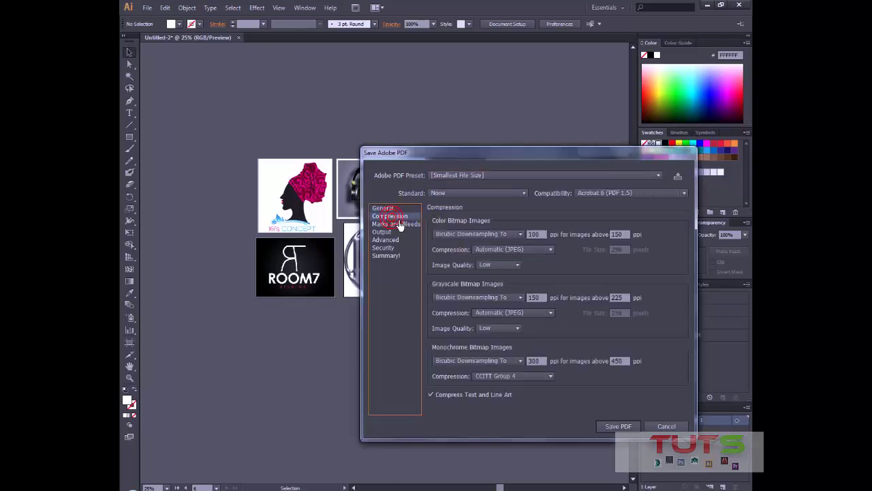
pyautogui.click(492, 267)
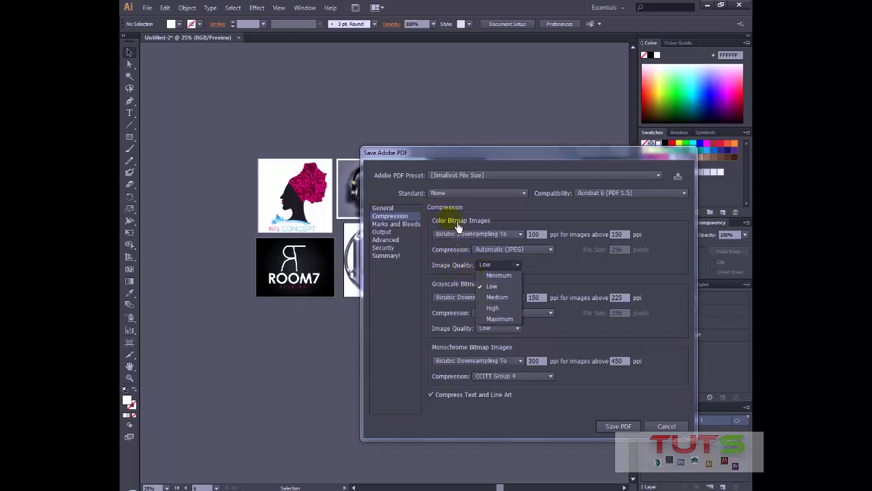
pyautogui.click(500, 322)
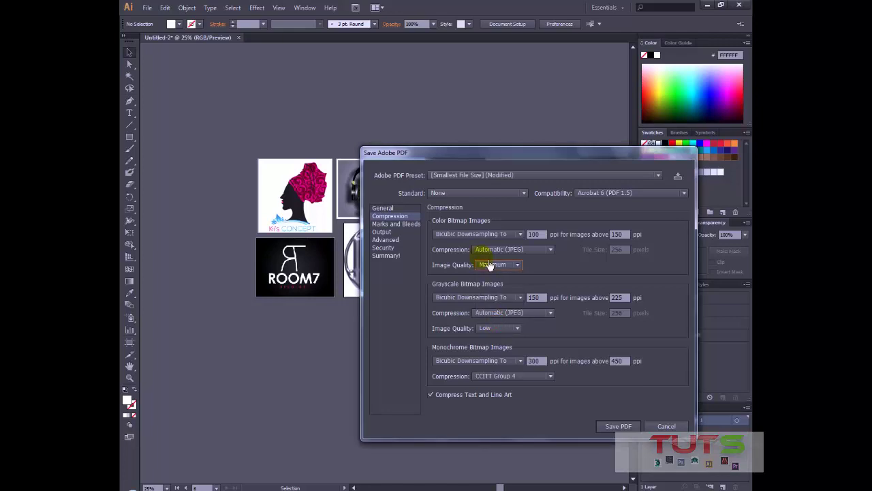
pyautogui.click(500, 331)
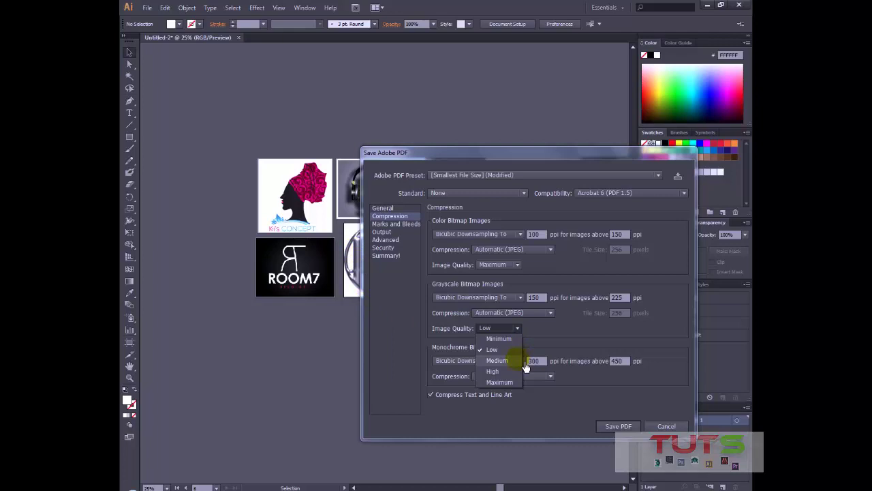
pyautogui.click(504, 381)
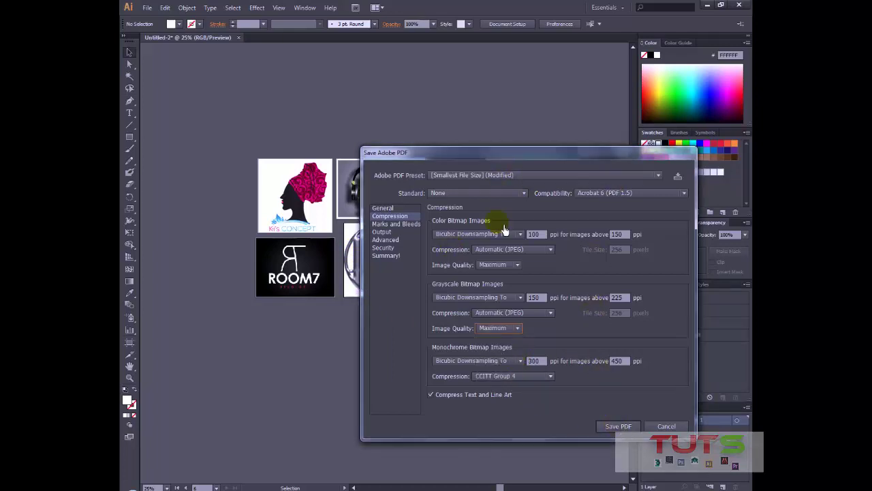
# Keep PDF standard None, Acrobat 6 (PDF 1.5) compatibility and Maximum colour quality, then save the PDF.
pyautogui.click(590, 196)
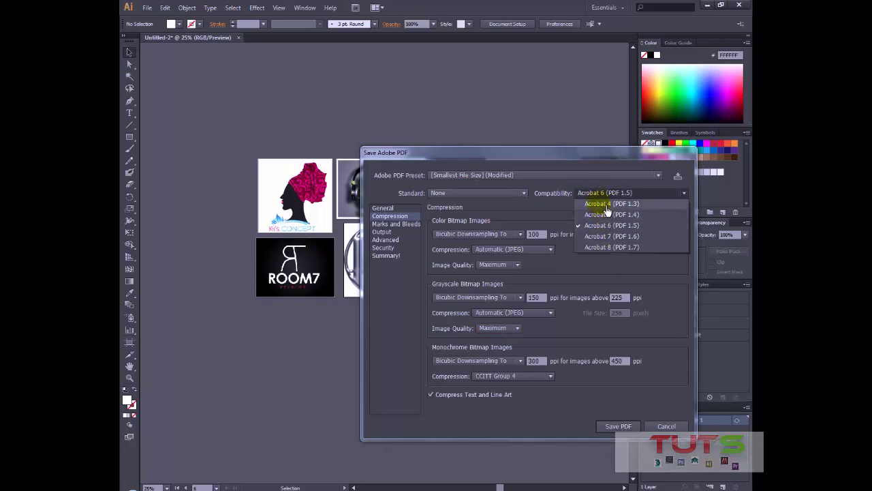
pyautogui.click(445, 195)
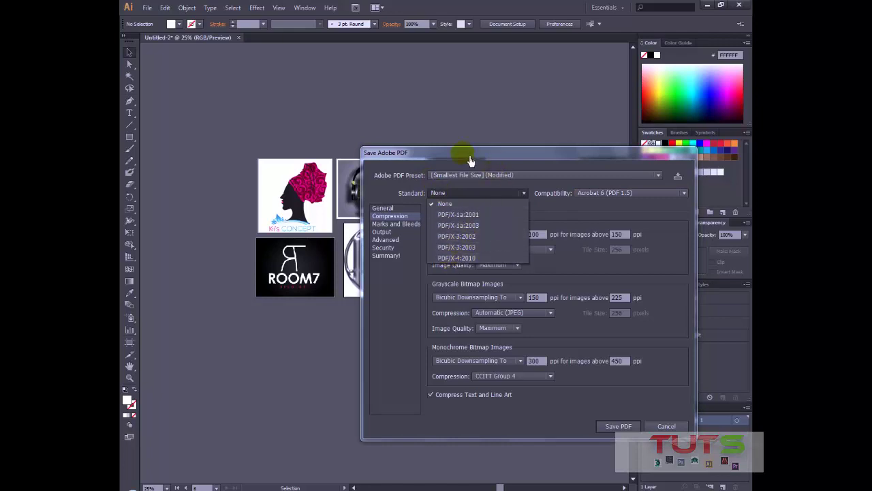
pyautogui.click(408, 197)
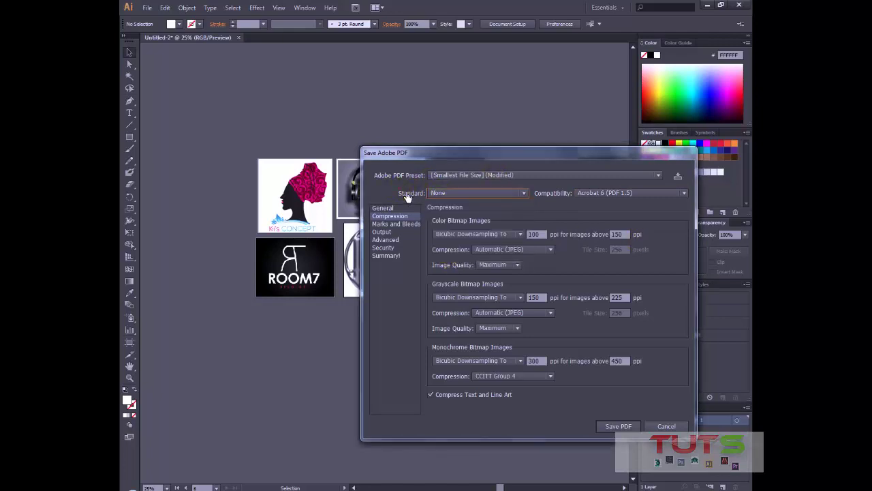
pyautogui.click(631, 194)
pyautogui.click(630, 194)
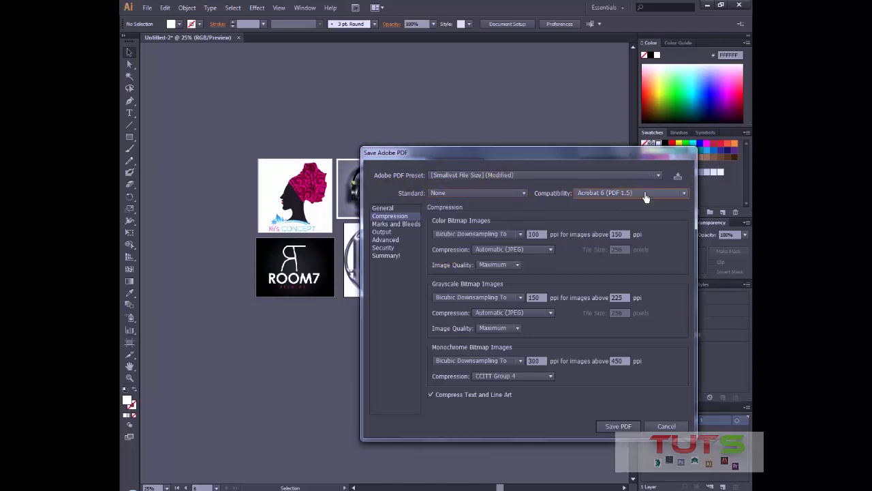
pyautogui.click(488, 271)
pyautogui.click(497, 266)
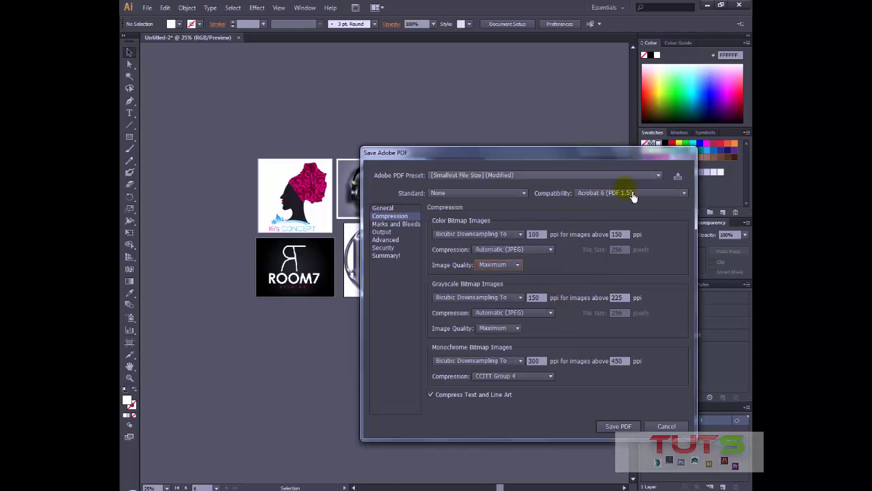
pyautogui.click(621, 427)
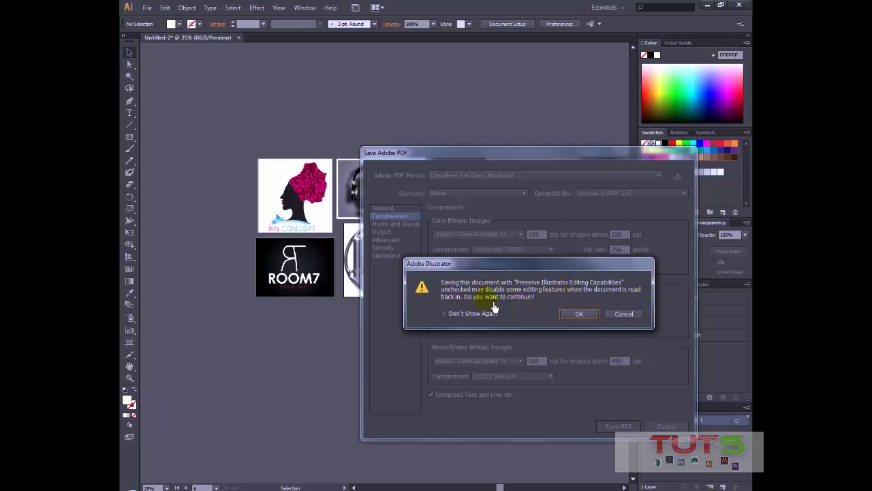
# Accept the Preserve Illustrator Editing Capabilities warning with OK.
pyautogui.click(578, 314)
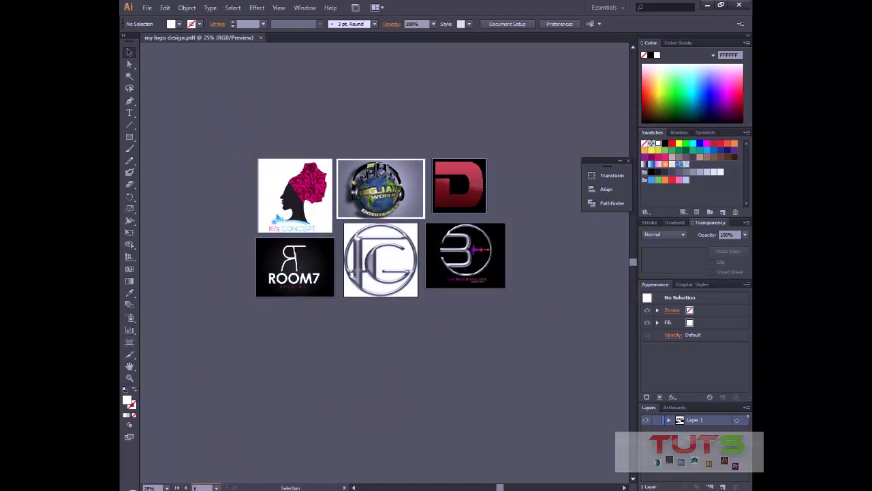
# Switch to the MY WORKS folder and open my logo design.pdf in Adobe Reader.
pyautogui.hotkey('alt', 'Tab')
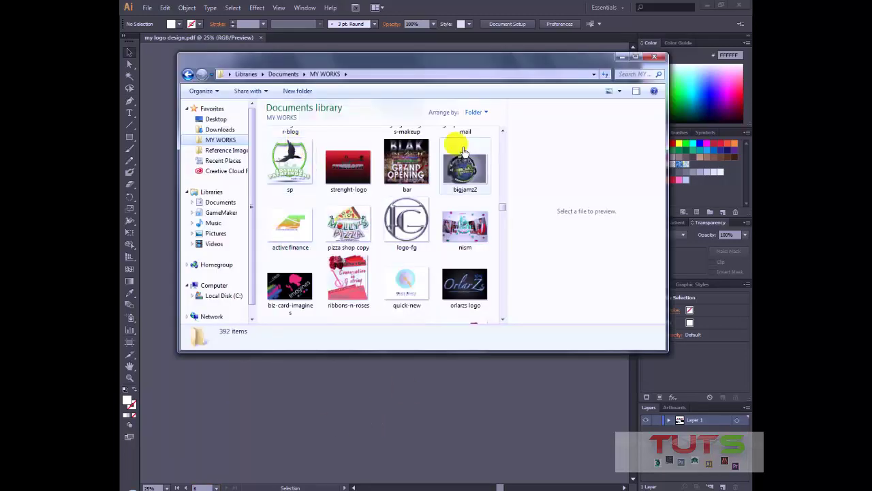
pyautogui.moveTo(501, 206); pyautogui.dragTo(501, 143)
pyautogui.click(407, 273)
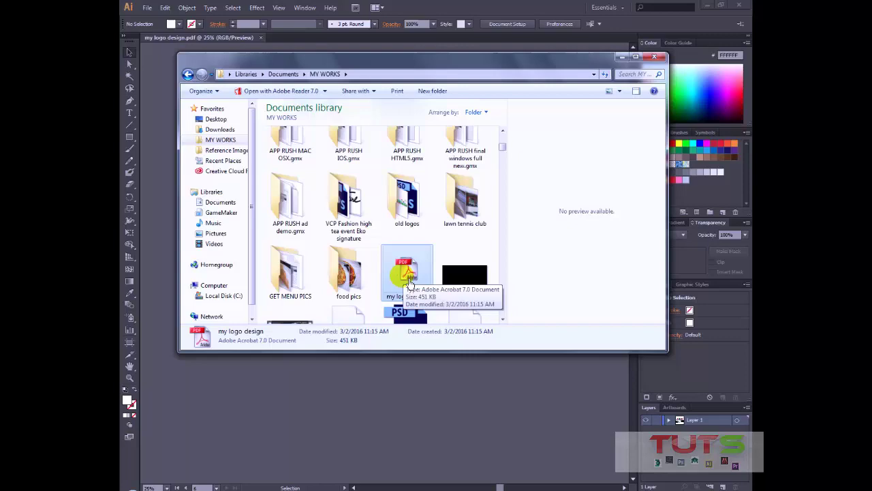
pyautogui.doubleClick(407, 276)
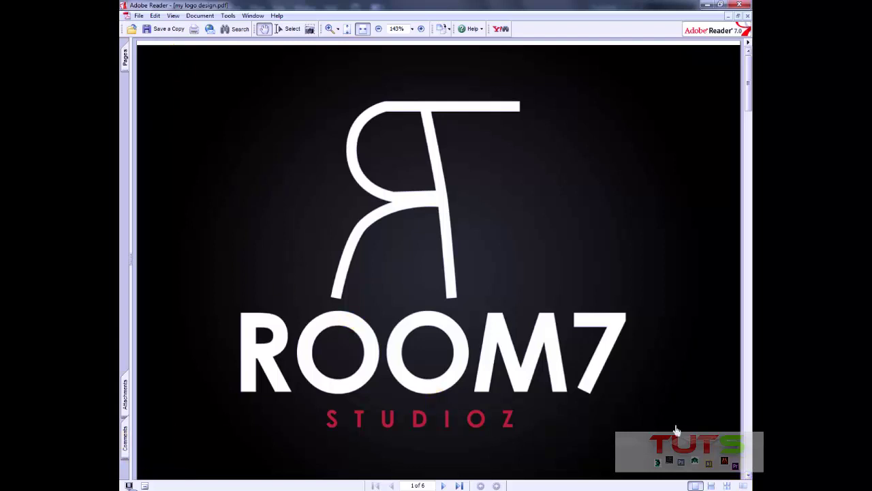
# Page down through all six logo pages of my logo design.pdf in Adobe Reader.
pyautogui.scroll(-1, 311, 76)
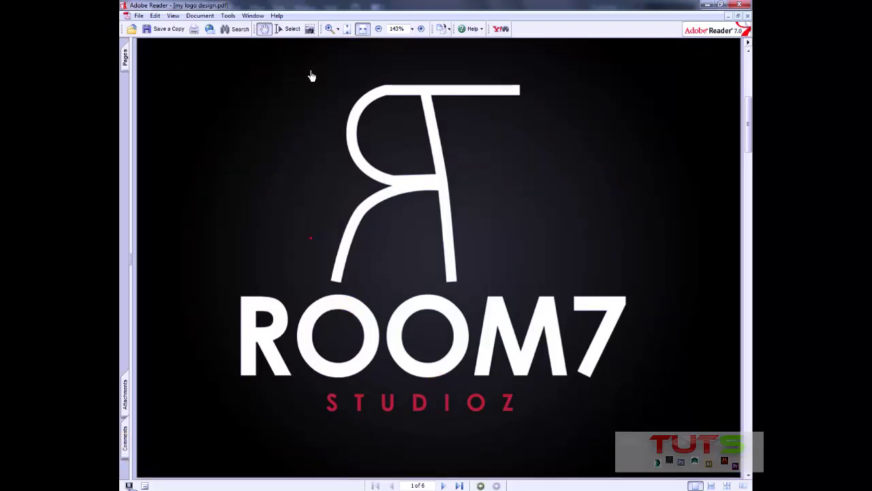
pyautogui.click(321, 325)
pyautogui.scroll(-2, 321, 325)
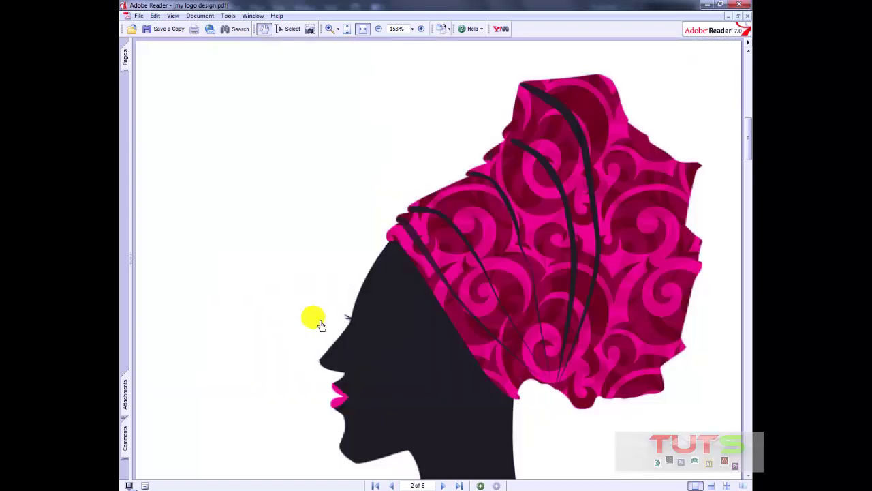
pyautogui.scroll(-5, 321, 326)
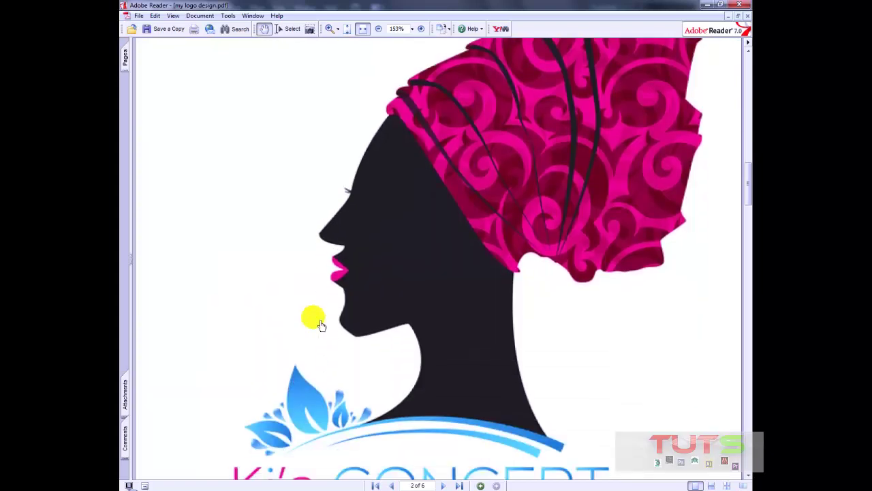
pyautogui.scroll(-10, 320, 325)
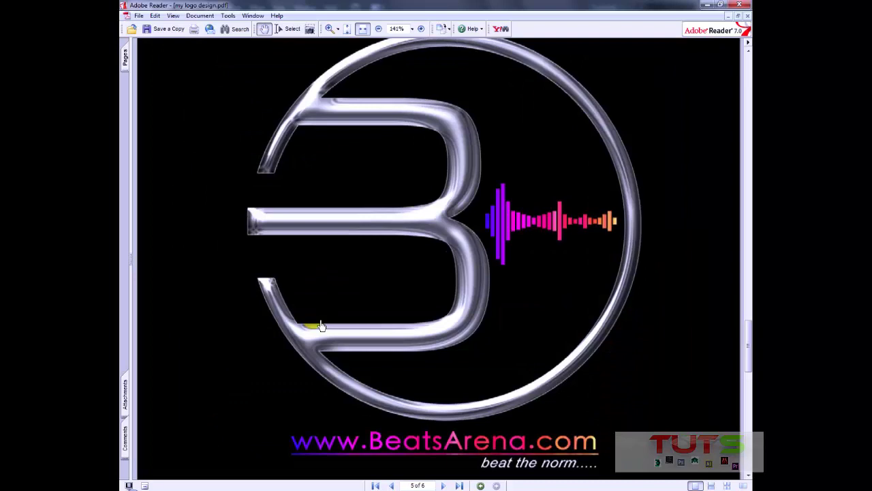
pyautogui.click(320, 325)
pyautogui.scroll(-3, 320, 325)
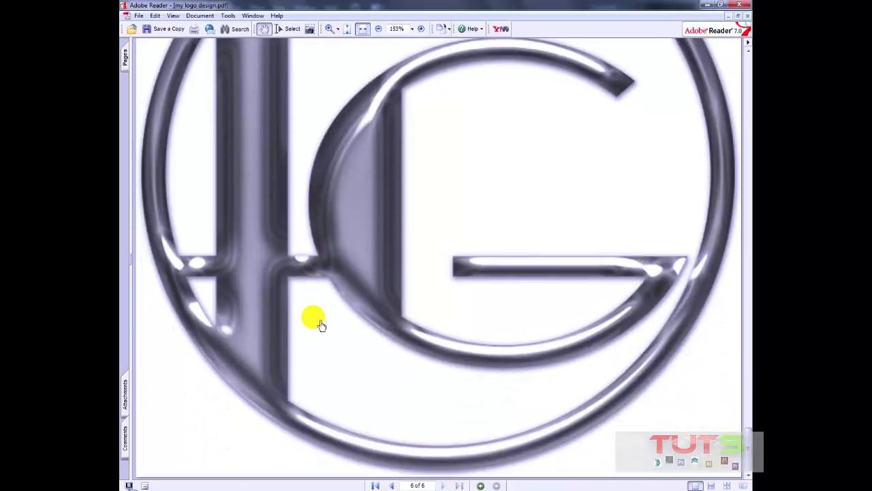
# Close Adobe Reader and select the red D logo image back in Illustrator.
pyautogui.scroll(8, 321, 325)
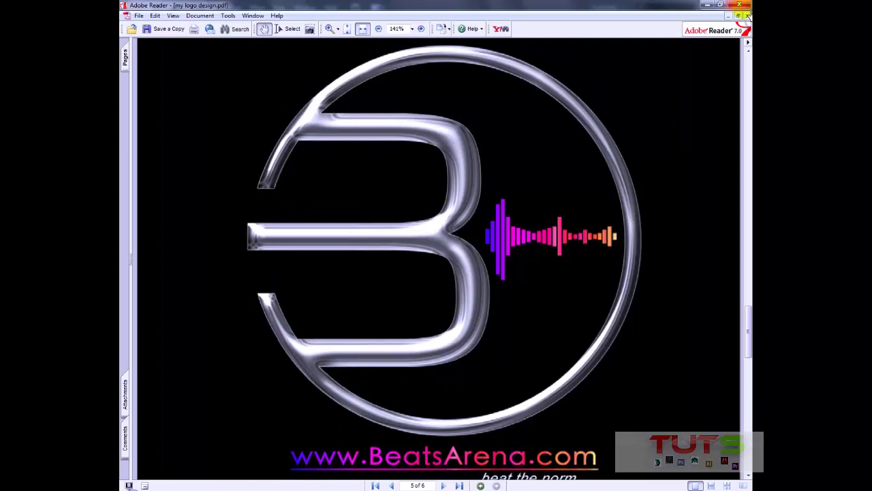
pyautogui.click(748, 15)
pyautogui.click(447, 204)
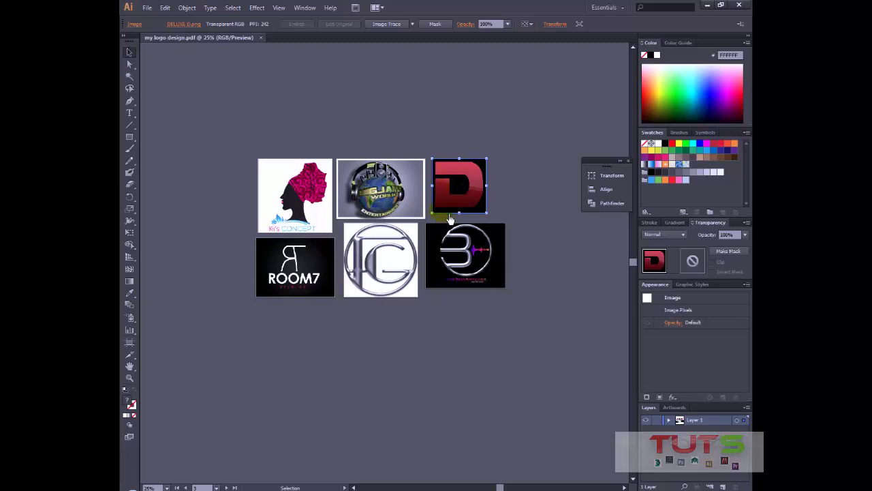
# Slightly resize the red D logo from its corner handle, then bring up the File menu.
pyautogui.moveTo(492, 220); pyautogui.dragTo(495, 220)
pyautogui.moveTo(495, 219); pyautogui.dragTo(496, 220)
pyautogui.click(147, 9)
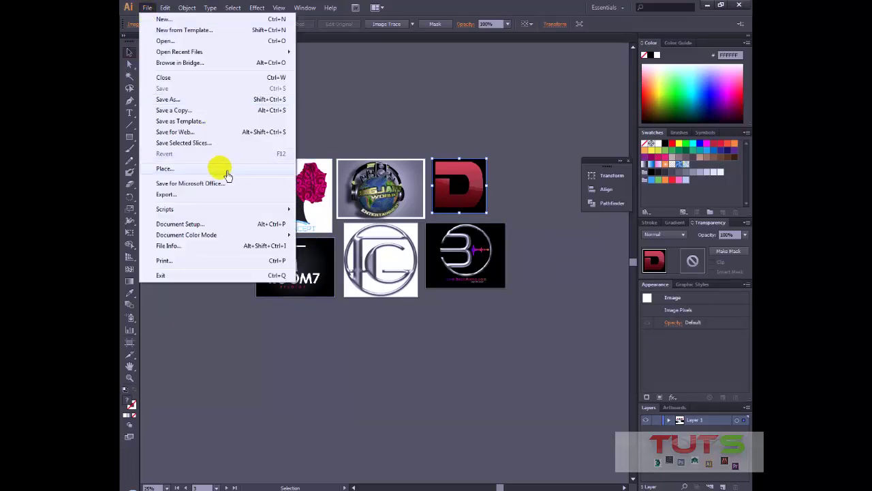